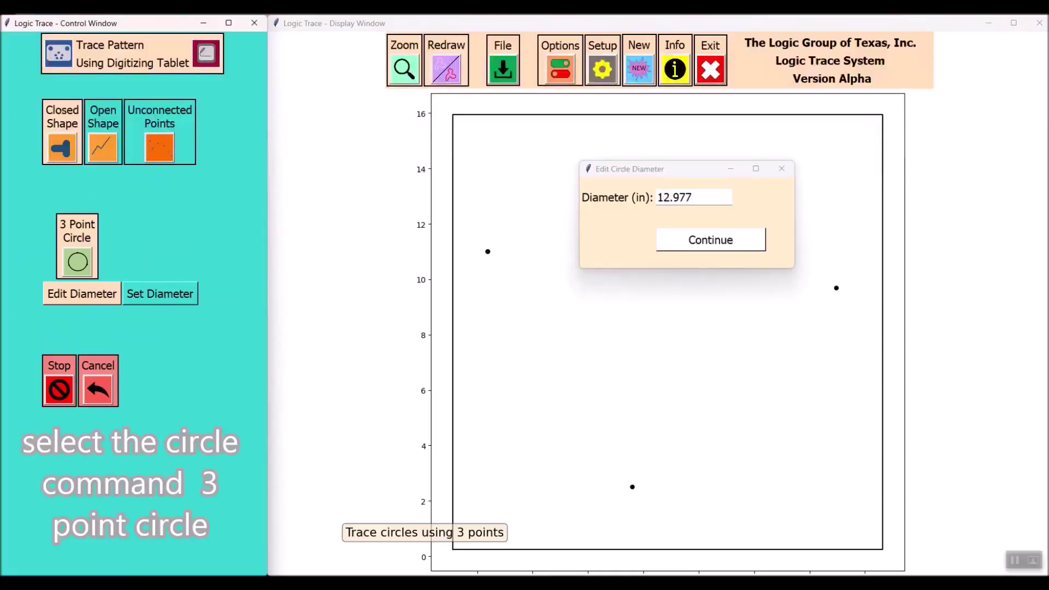
# Accept the 12.977 in diameter to place the outer drum-skin circle through the three points.
pyautogui.click(697, 248)
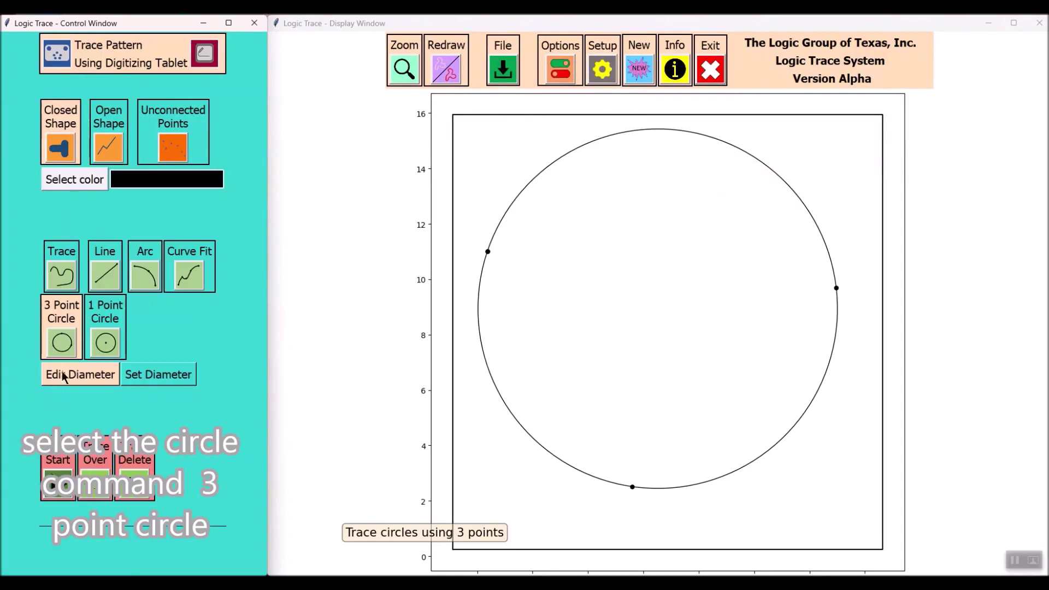
pyautogui.click(144, 276)
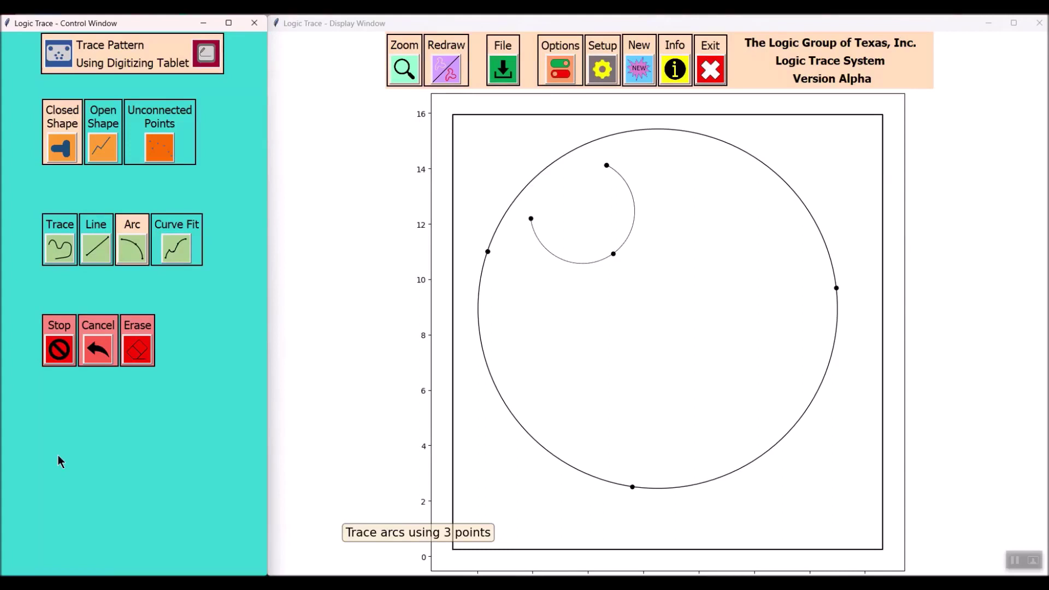
# Switch to freehand tracing for the raven's body outline.
pyautogui.click(66, 251)
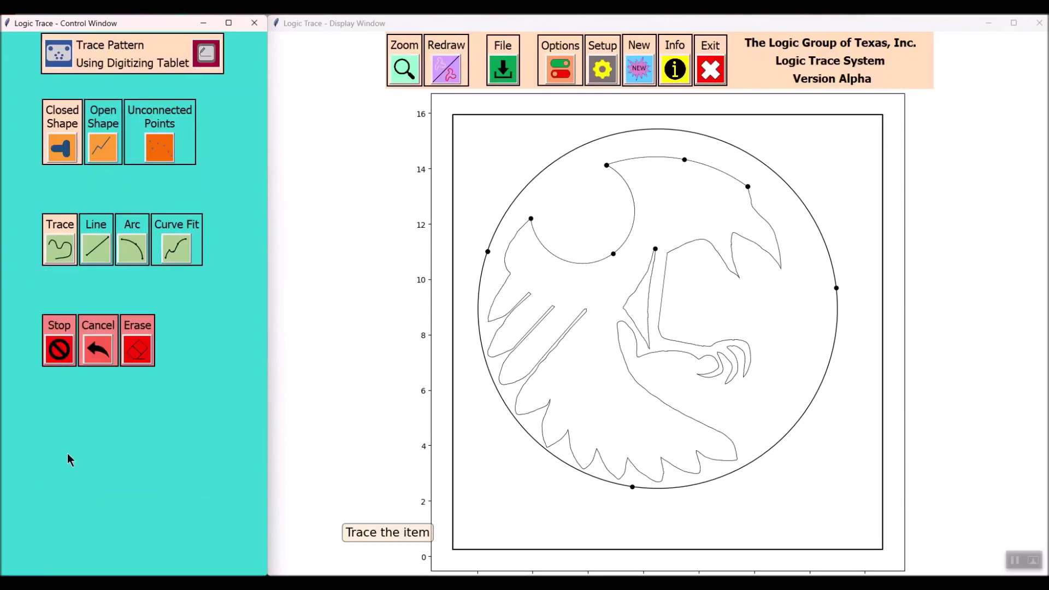
# Finish the head trace and add the raven's eye as a three-point circle.
pyautogui.click(53, 345)
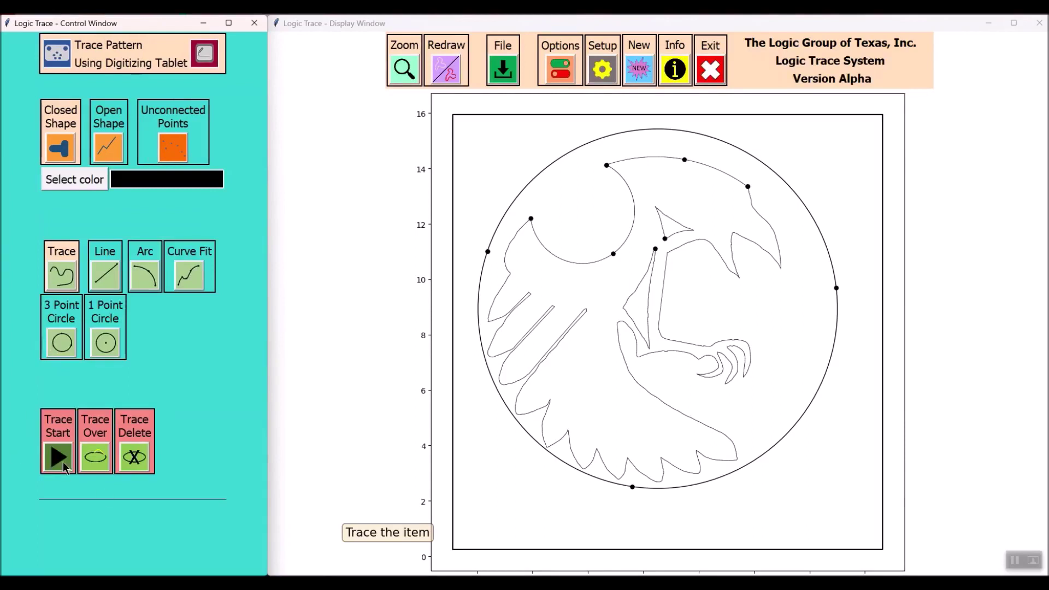
pyautogui.click(63, 460)
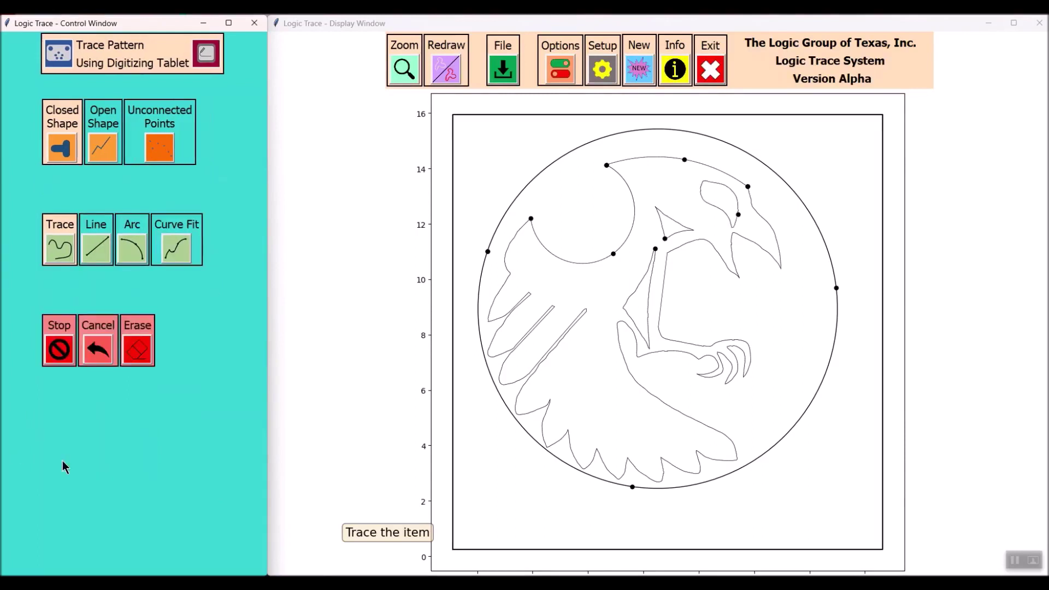
pyautogui.click(58, 349)
pyautogui.click(62, 341)
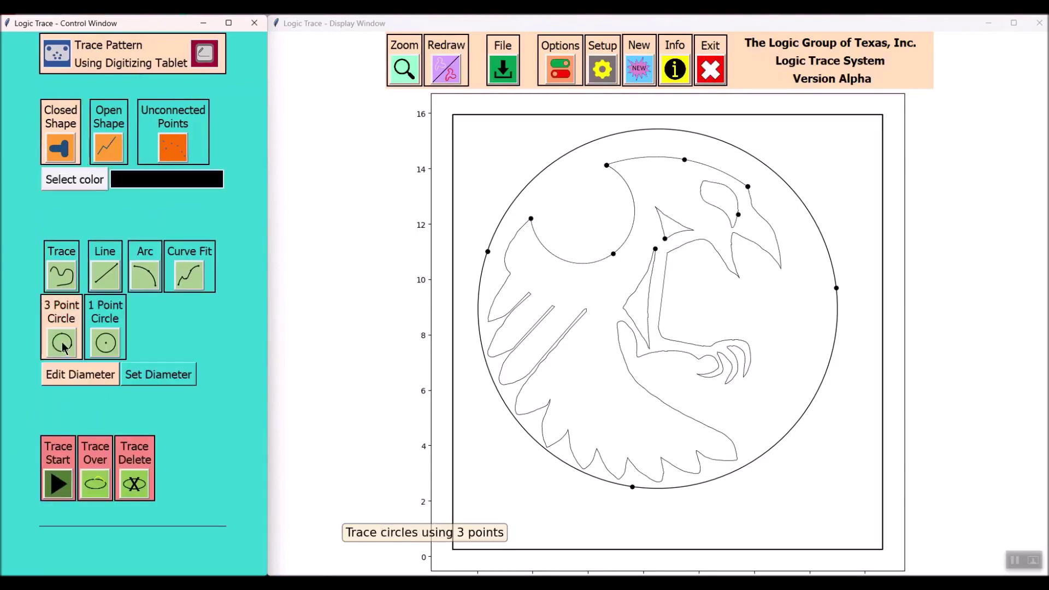
pyautogui.click(59, 489)
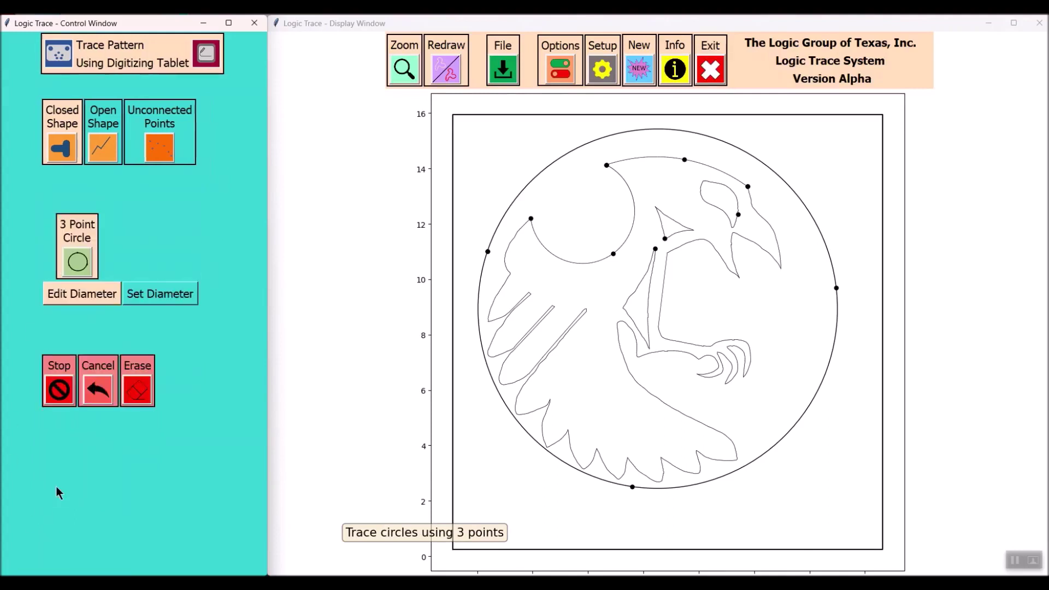
pyautogui.click(695, 231)
pyautogui.click(64, 382)
# Export the tracing as the DXF file trace2.
pyautogui.click(503, 63)
pyautogui.click(633, 206)
pyautogui.write('trace2')
pyautogui.press('Return')
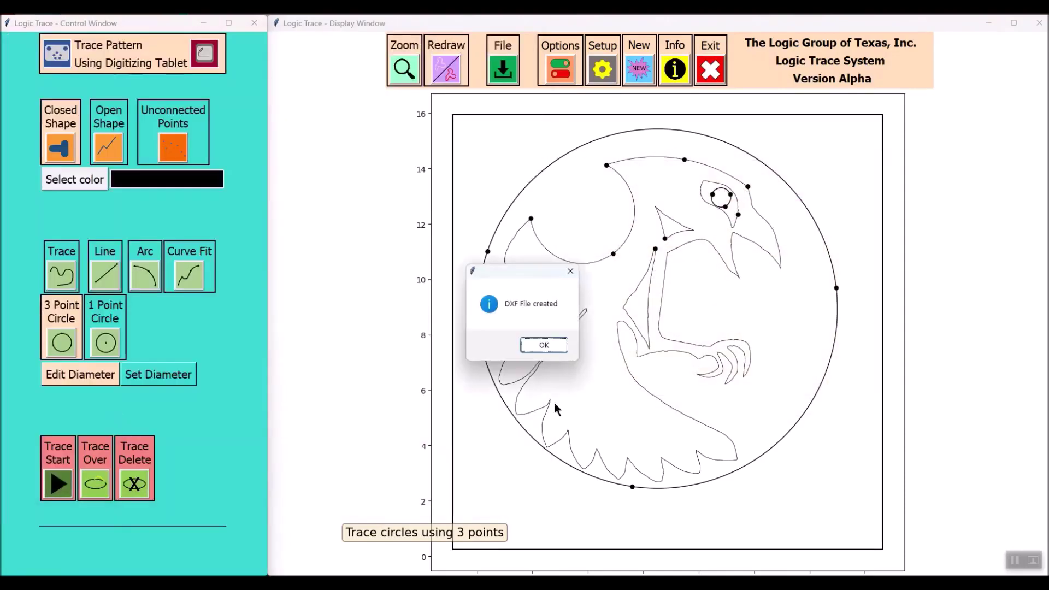
pyautogui.press('Return')
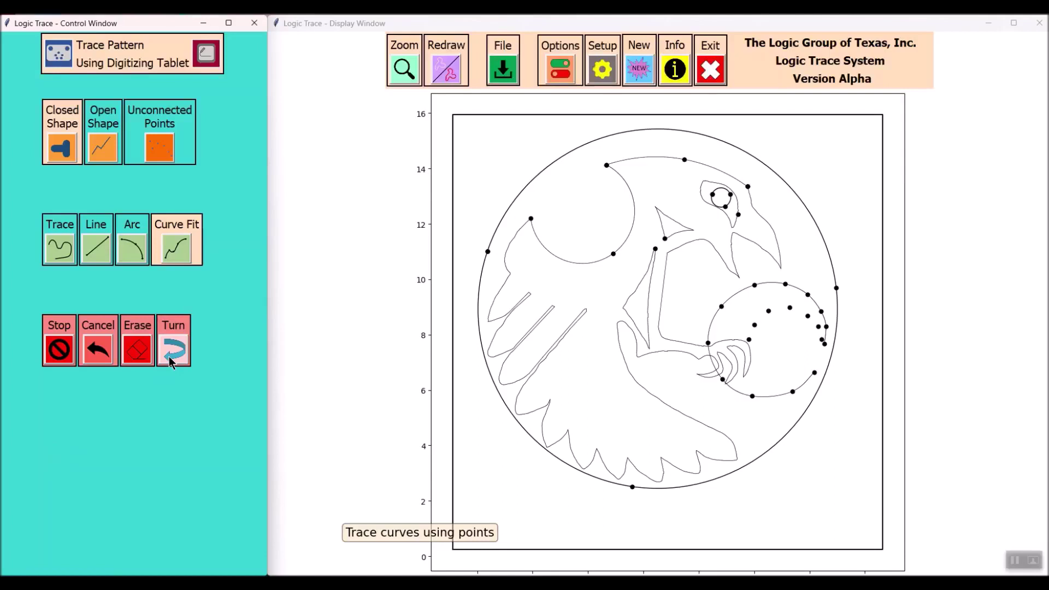
# Close off the curve-fit inner ring of the orb in the talons.
pyautogui.click(49, 350)
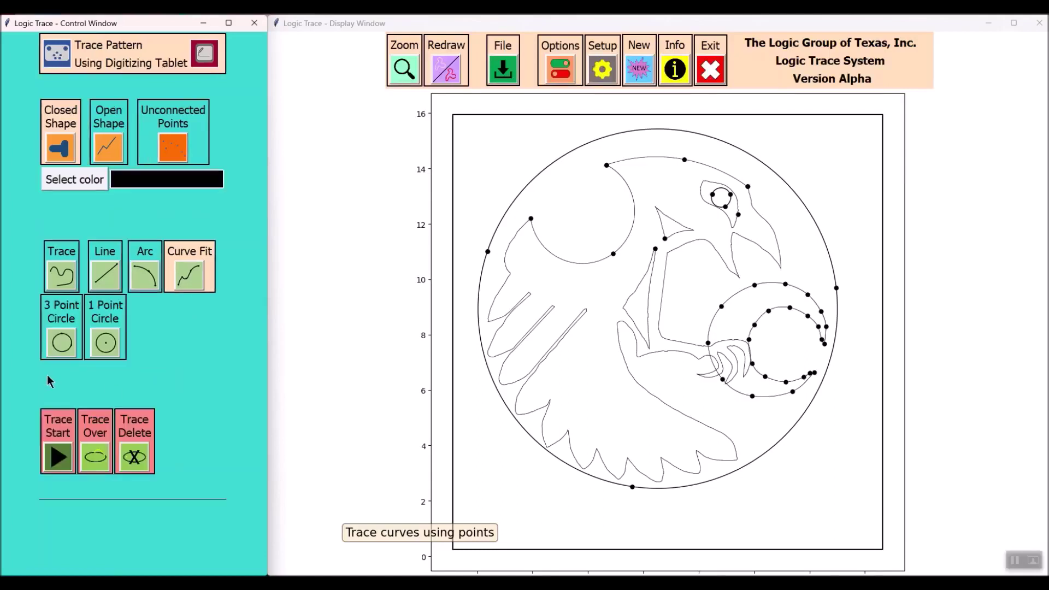
# Freehand-trace the head detail line, then the triskele spiral in the small upper-left circle.
pyautogui.click(49, 269)
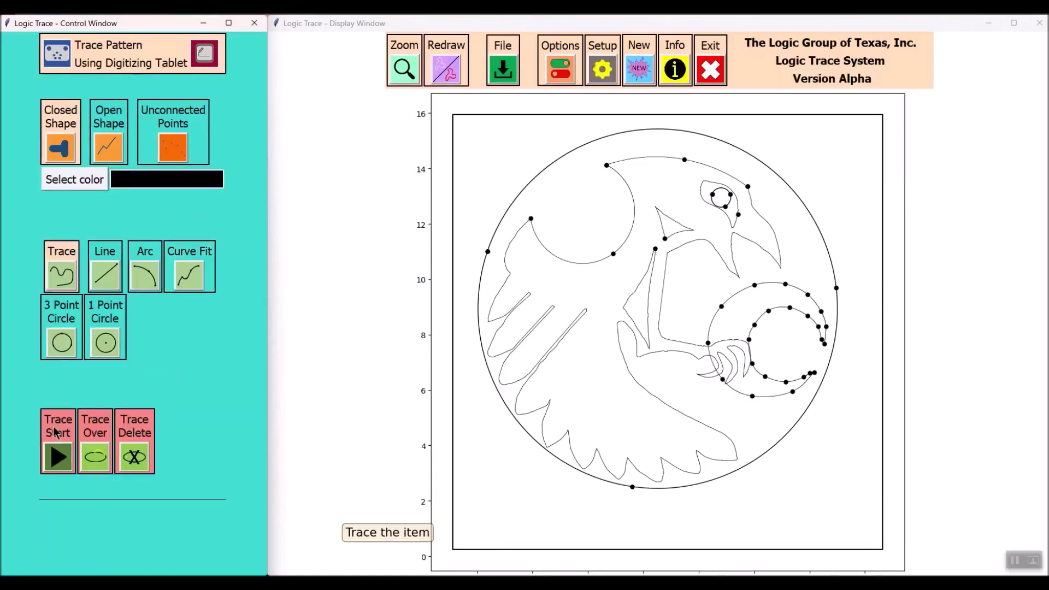
pyautogui.click(62, 459)
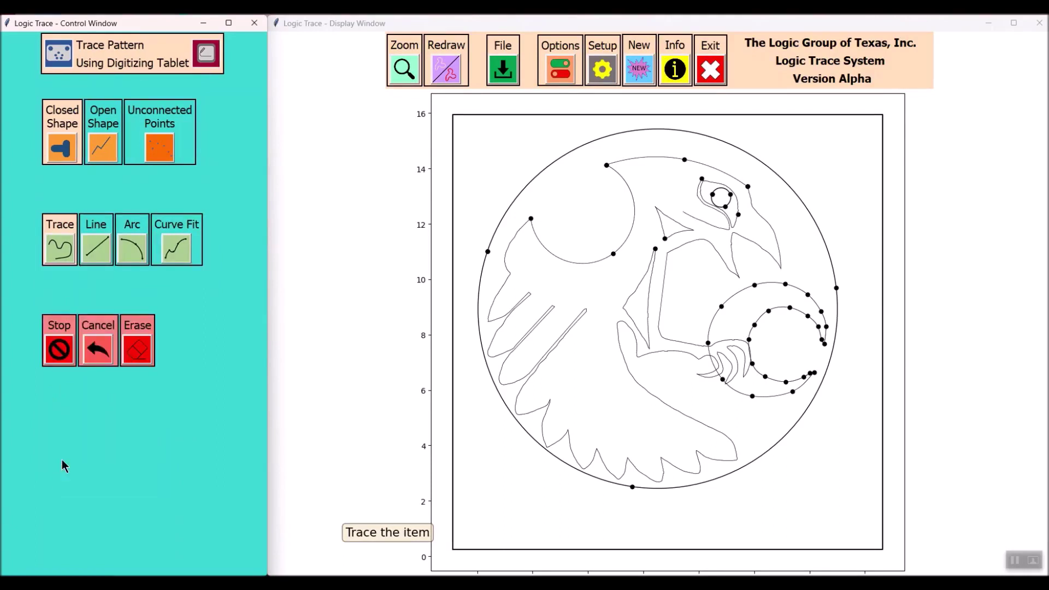
pyautogui.click(47, 353)
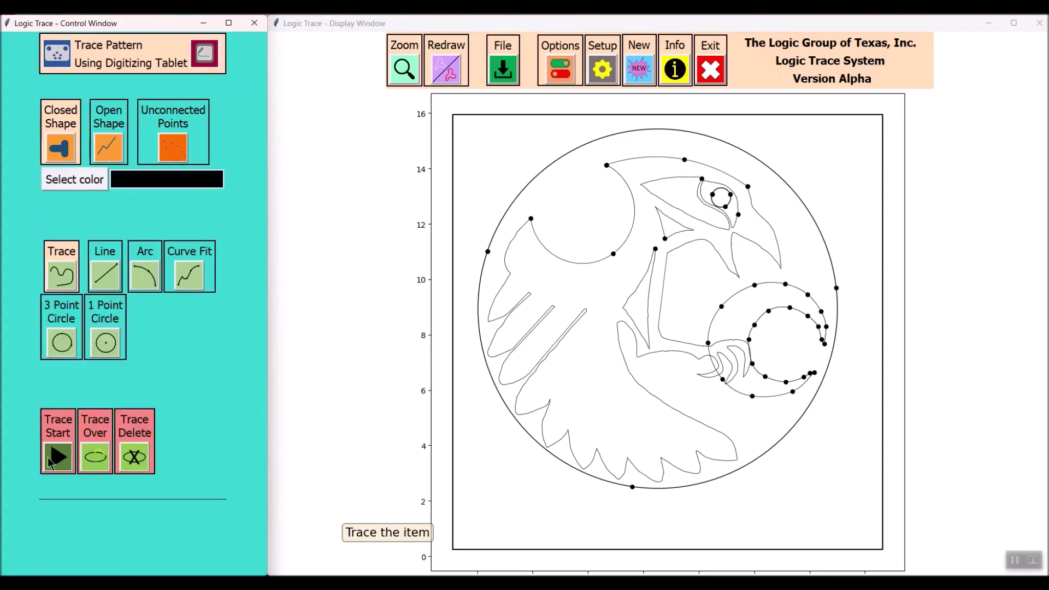
pyautogui.click(38, 455)
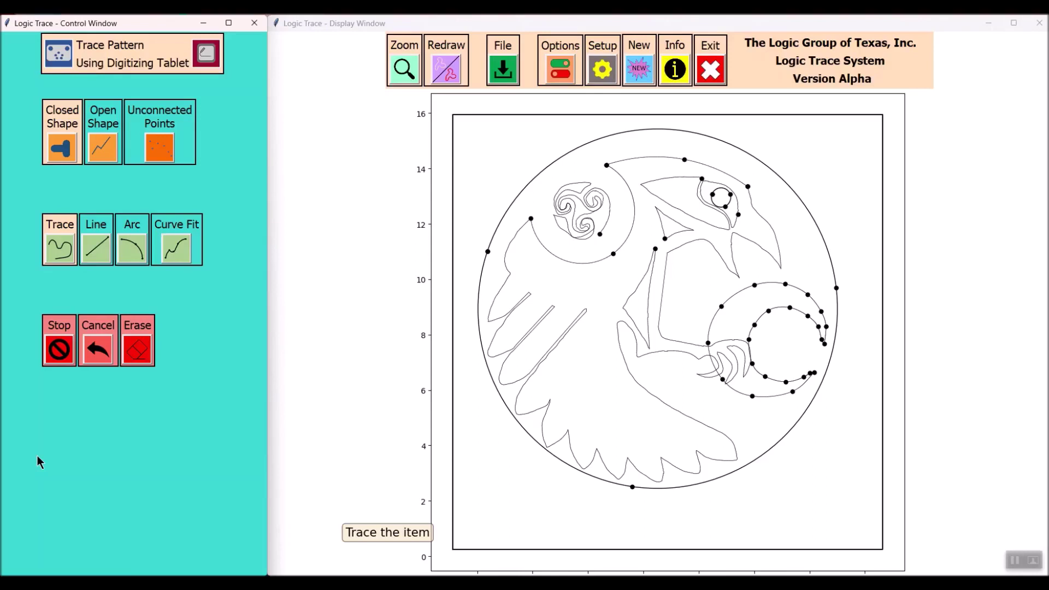
pyautogui.click(49, 356)
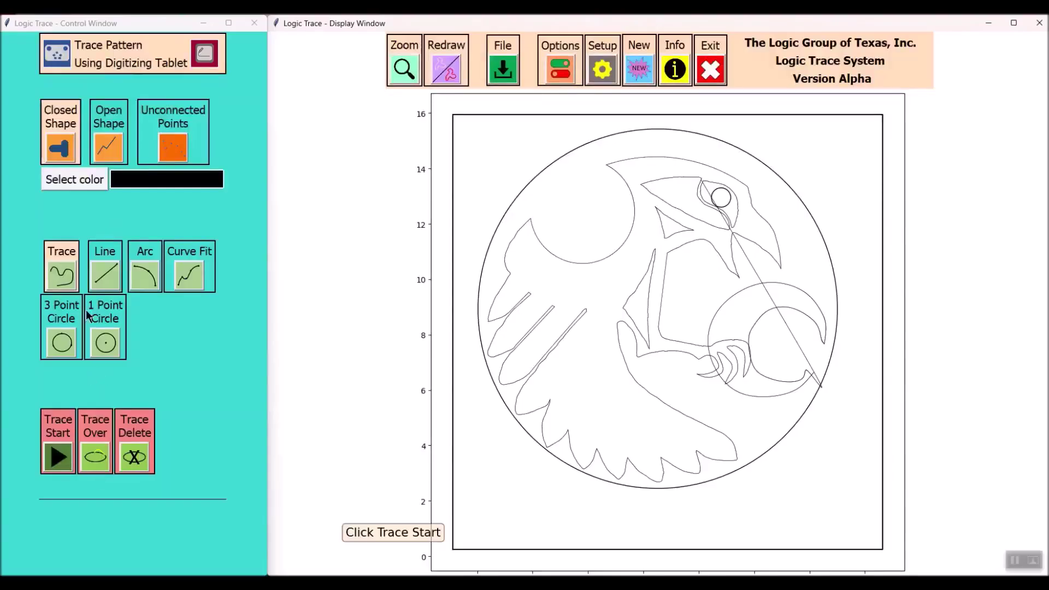
# Freehand-trace each feather outline fanning across the lower left wing.
pyautogui.click(70, 445)
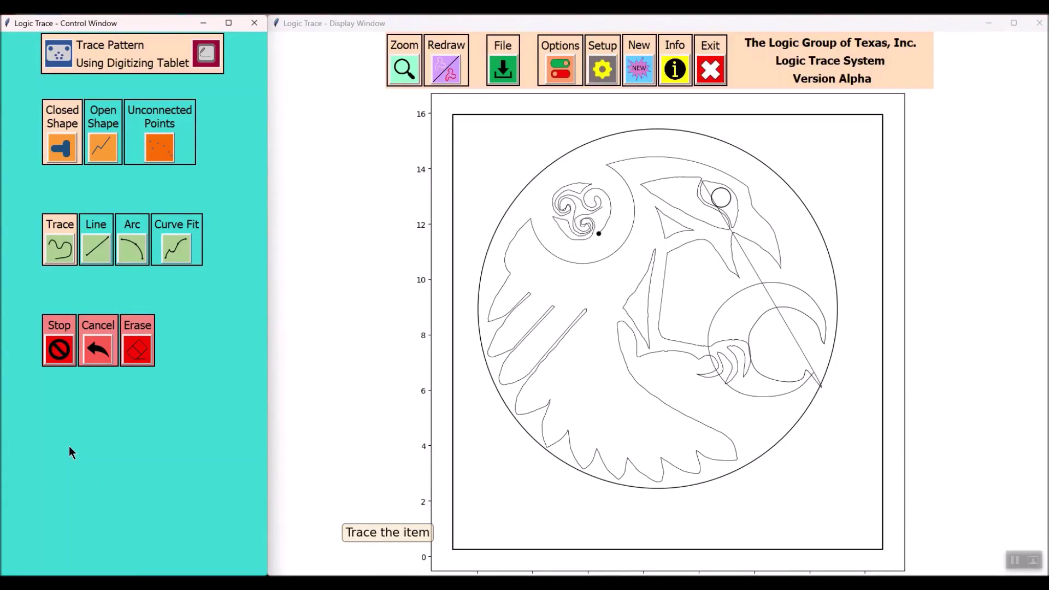
pyautogui.click(65, 359)
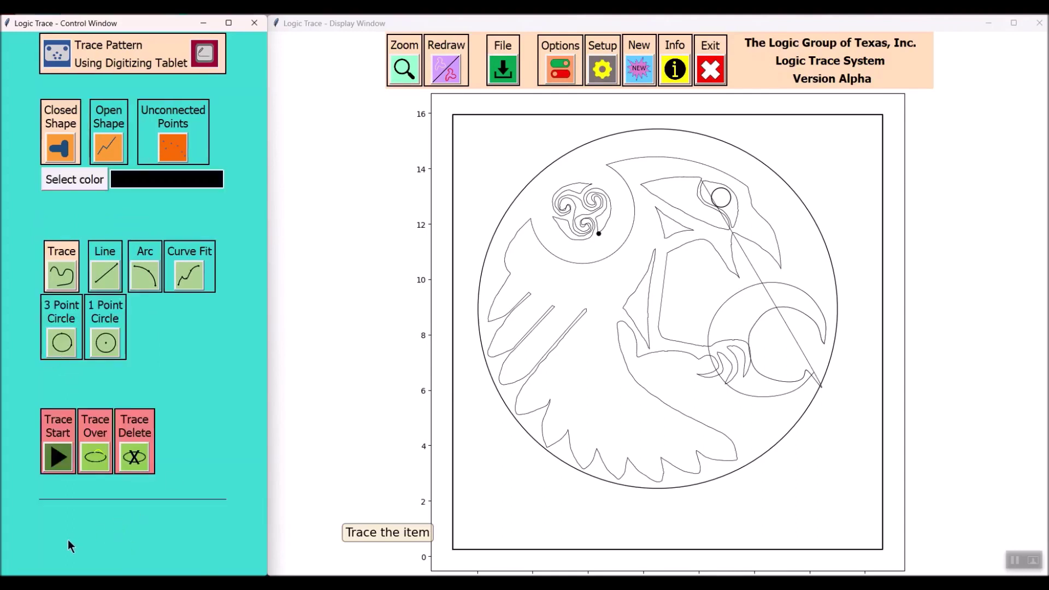
pyautogui.click(60, 448)
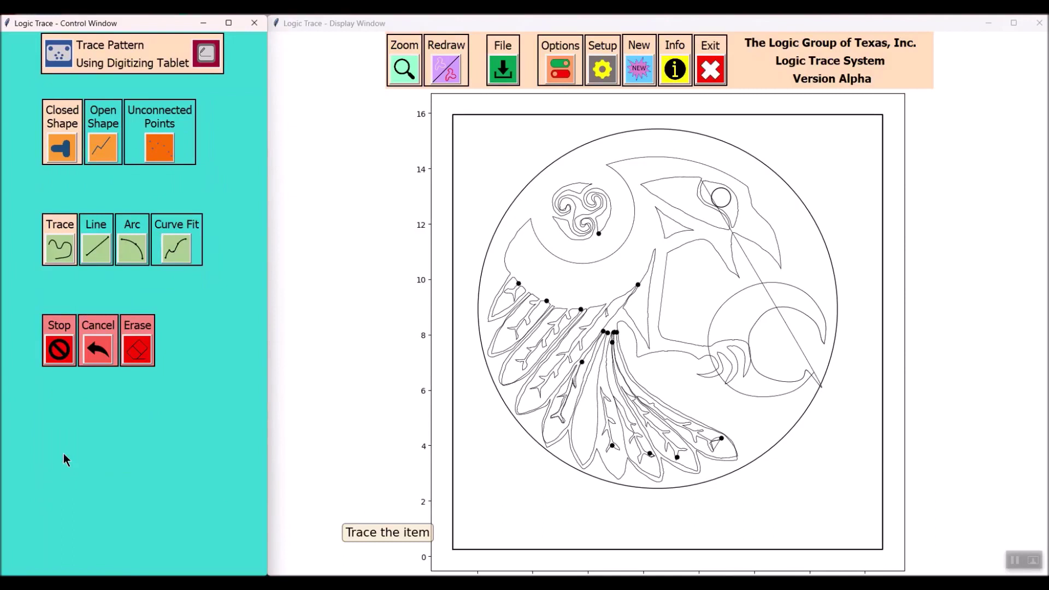
pyautogui.click(59, 352)
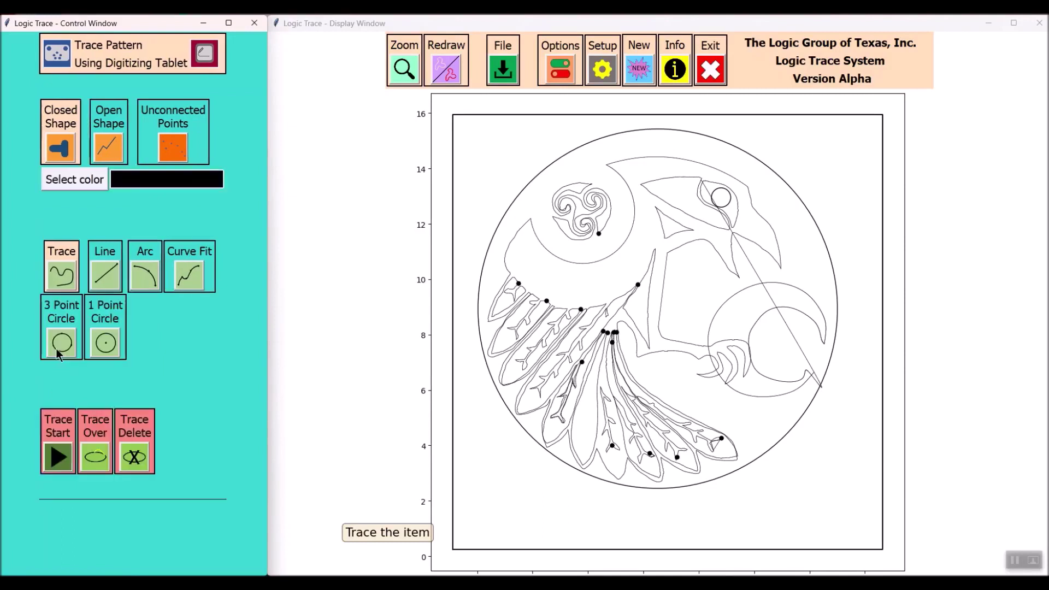
# Trace one more stroke, then save the tracing as the DXF file trace3.
pyautogui.click(57, 454)
pyautogui.click(502, 68)
pyautogui.write('trace3')
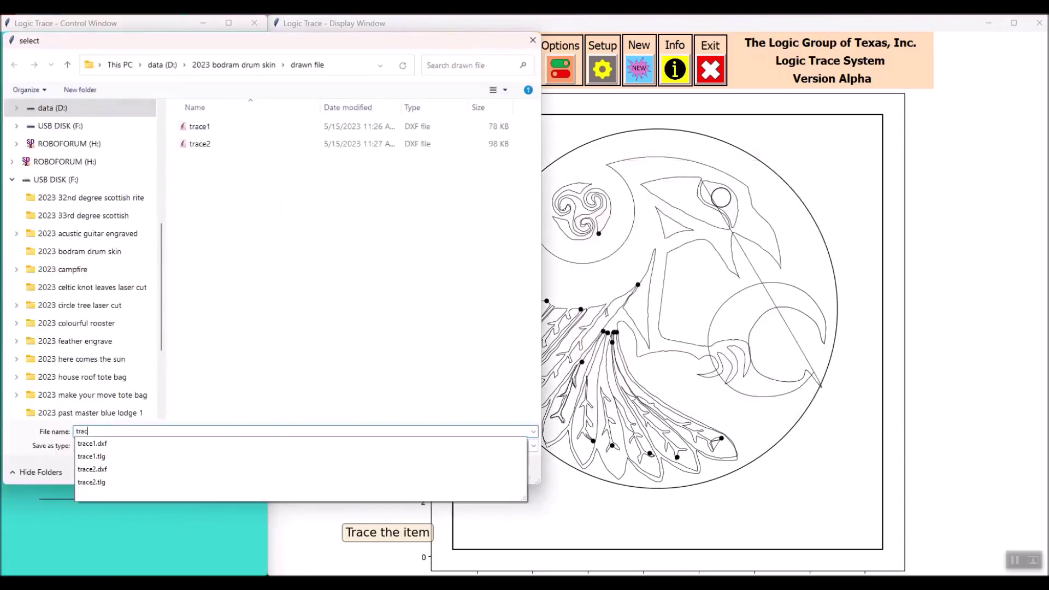
pyautogui.press('Return')
# Trace the wing spirals, small dot circles and lower feather-tip knots in separate passes.
pyautogui.click(59, 445)
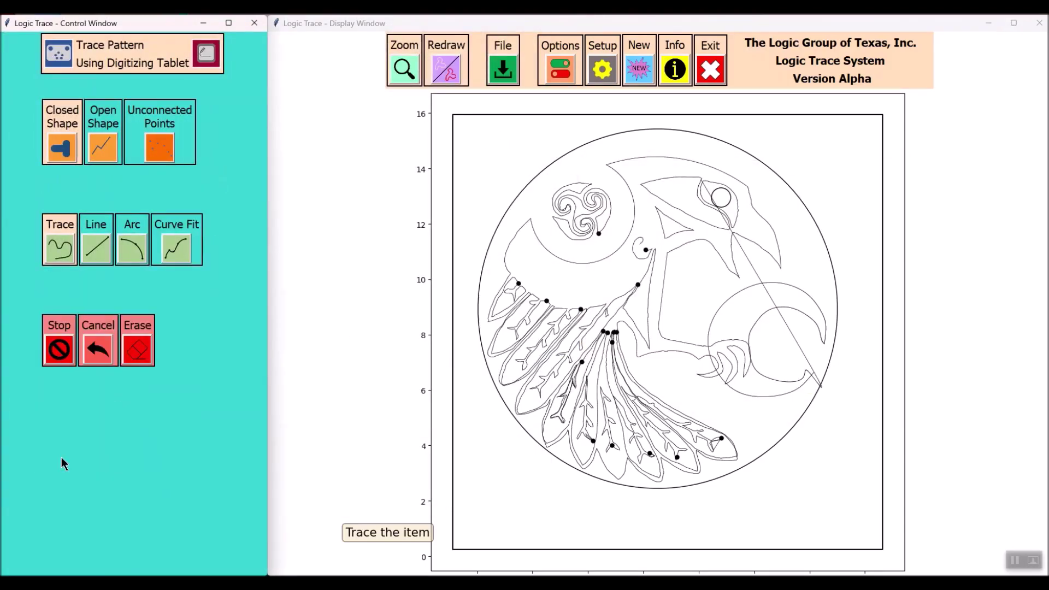
pyautogui.click(59, 356)
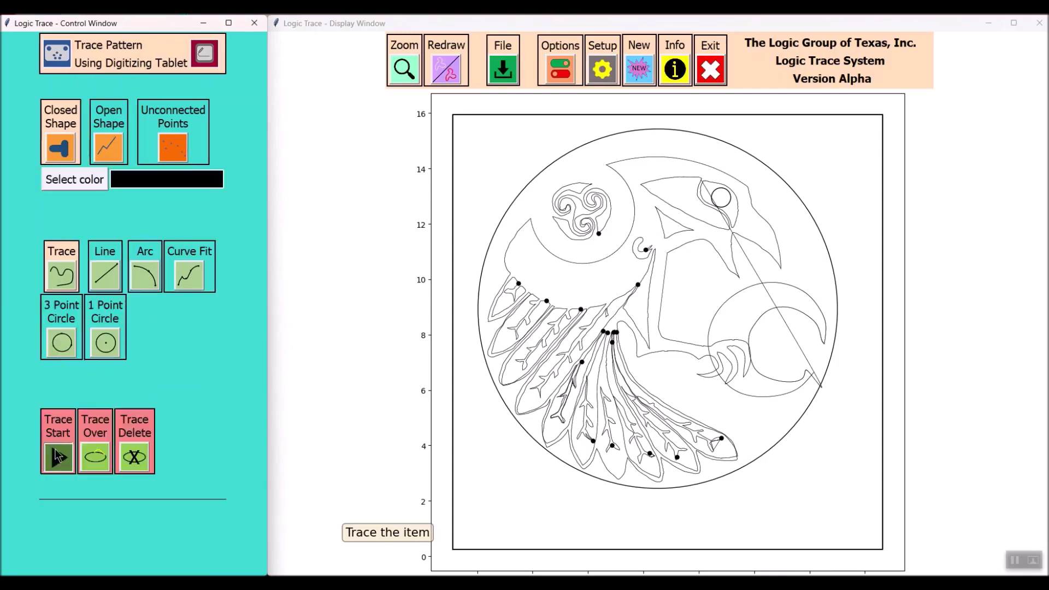
pyautogui.click(55, 443)
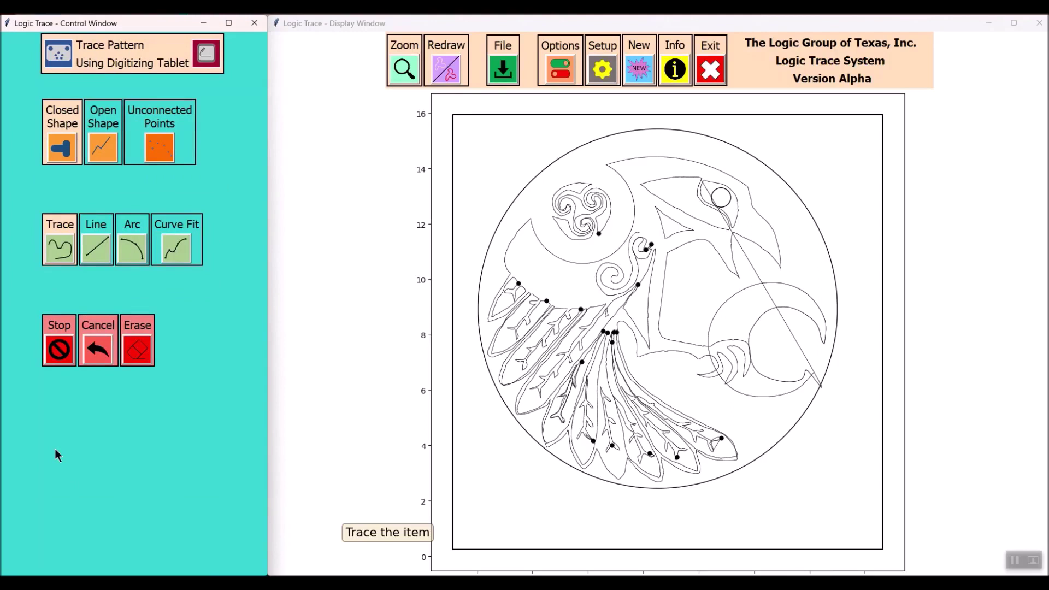
pyautogui.click(57, 353)
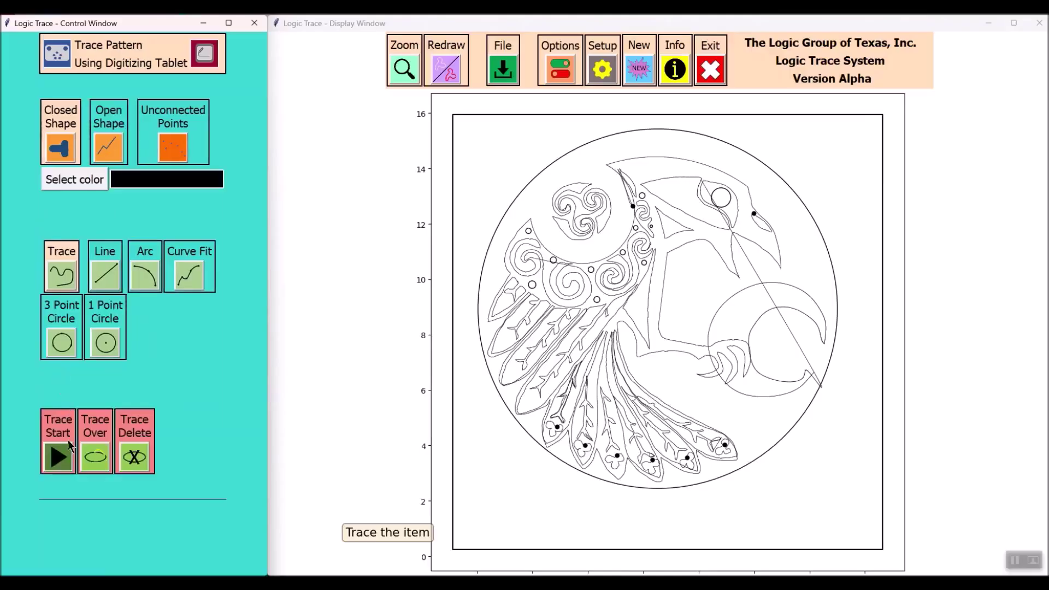
# Trace the knot motif at each remaining upper-left feather tip, stopping after each one.
pyautogui.click(53, 440)
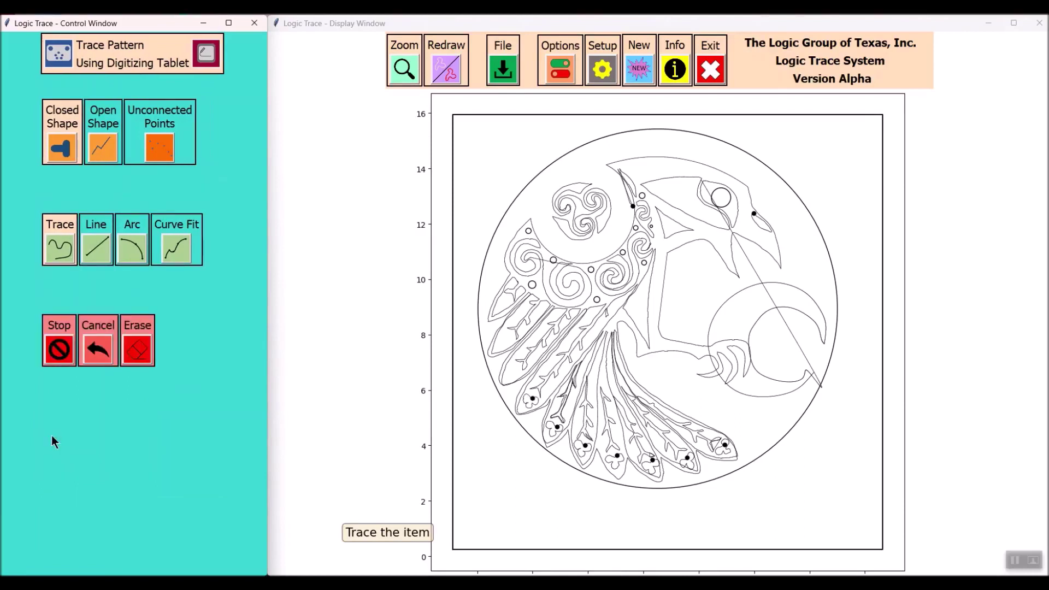
pyautogui.click(51, 355)
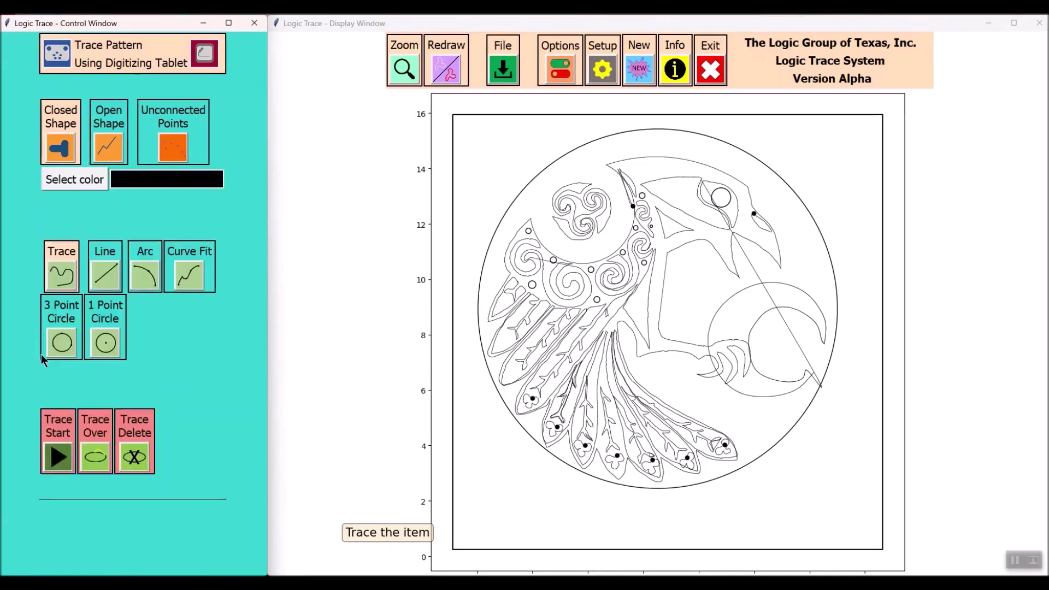
pyautogui.click(51, 437)
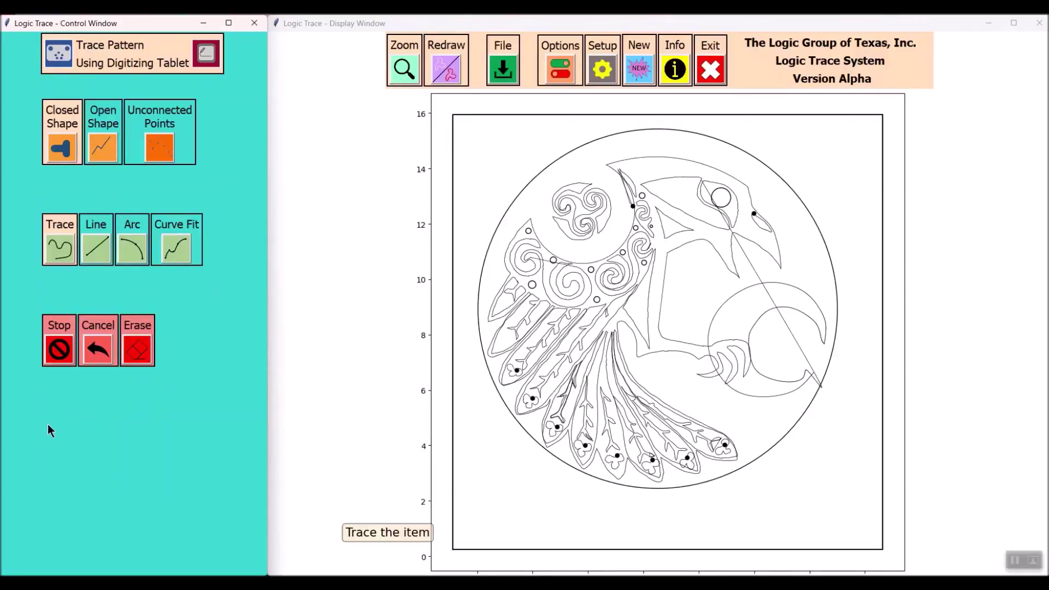
pyautogui.click(65, 358)
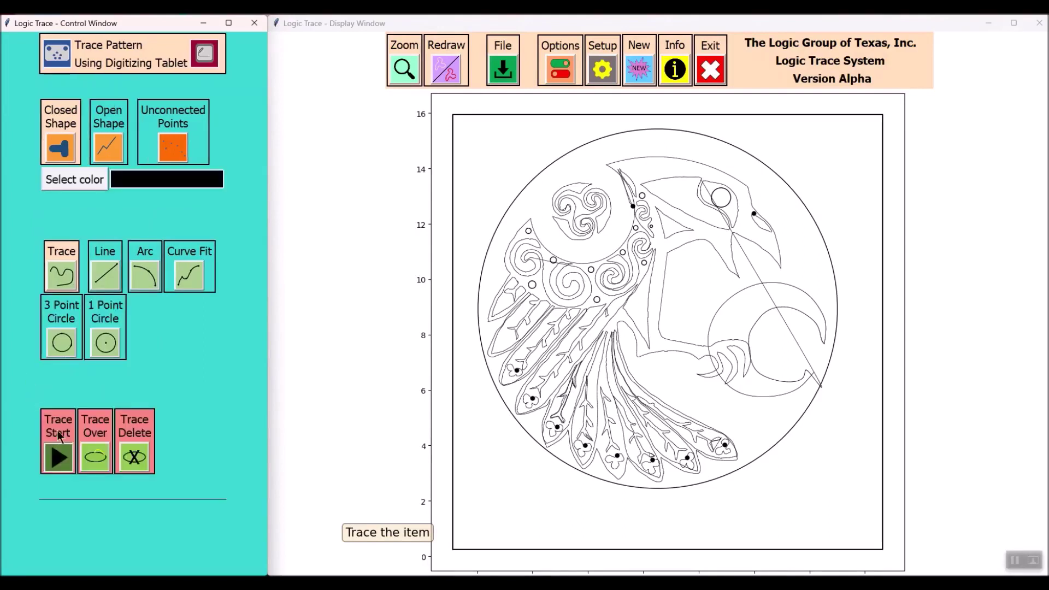
pyautogui.click(59, 434)
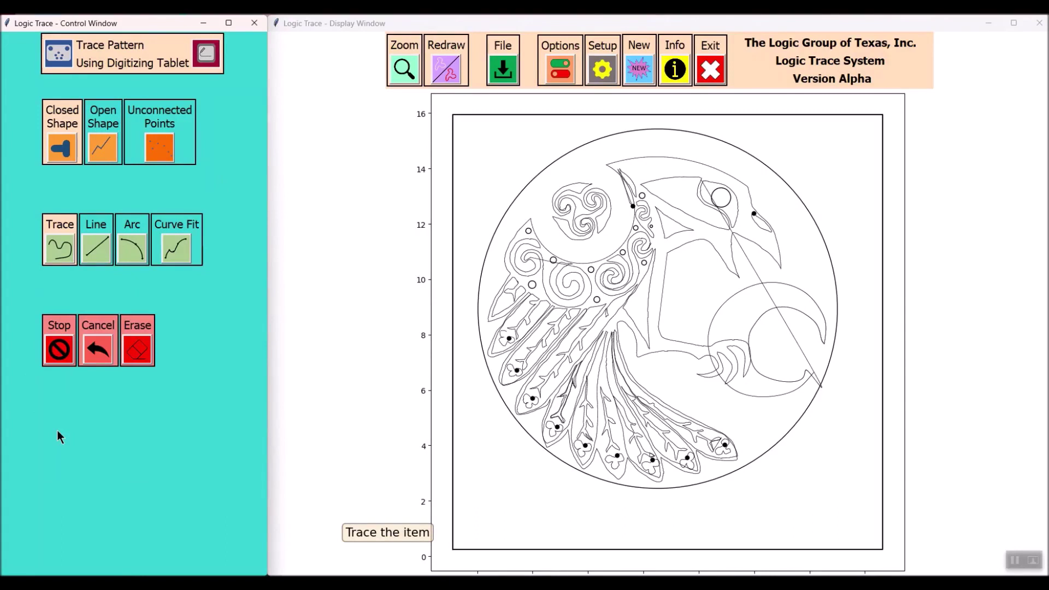
pyautogui.click(69, 356)
pyautogui.click(53, 435)
pyautogui.click(65, 361)
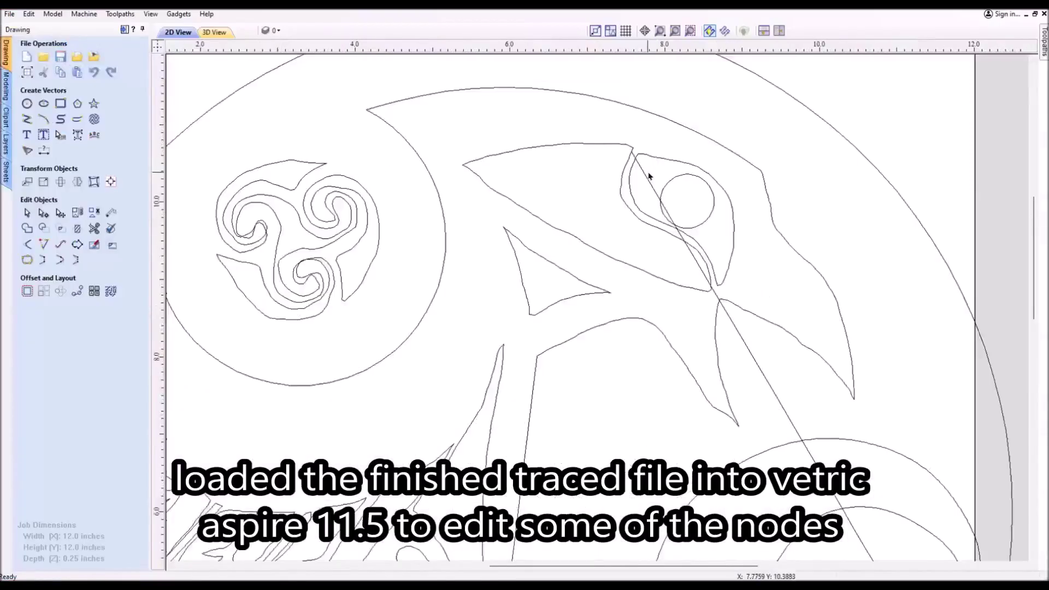
# Zoom into the imported raven vectors and trim overlapping segments with Interactive Vector Trim.
pyautogui.scroll(5, 649, 168)
pyautogui.rightClick(627, 95)
pyautogui.press('Escape')
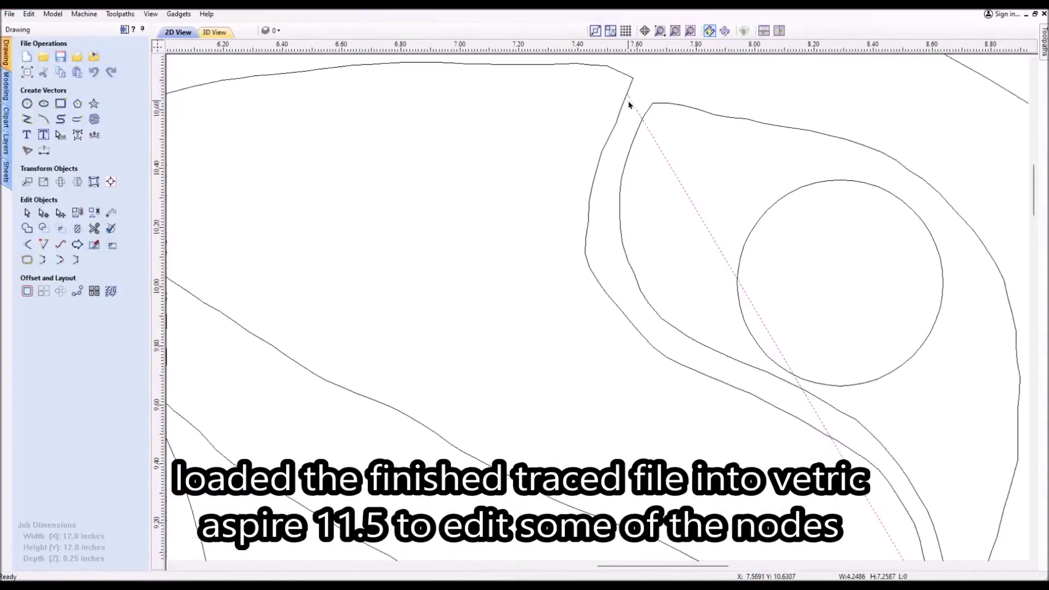
pyautogui.scroll(-6, 627, 103)
pyautogui.scroll(5, 770, 442)
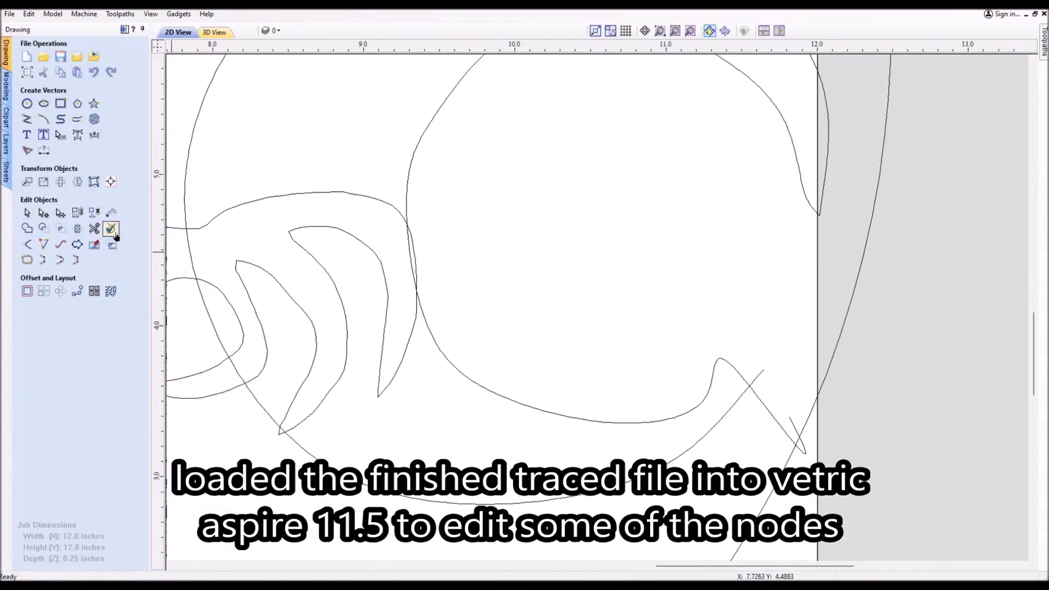
pyautogui.click(94, 228)
pyautogui.scroll(2, 795, 427)
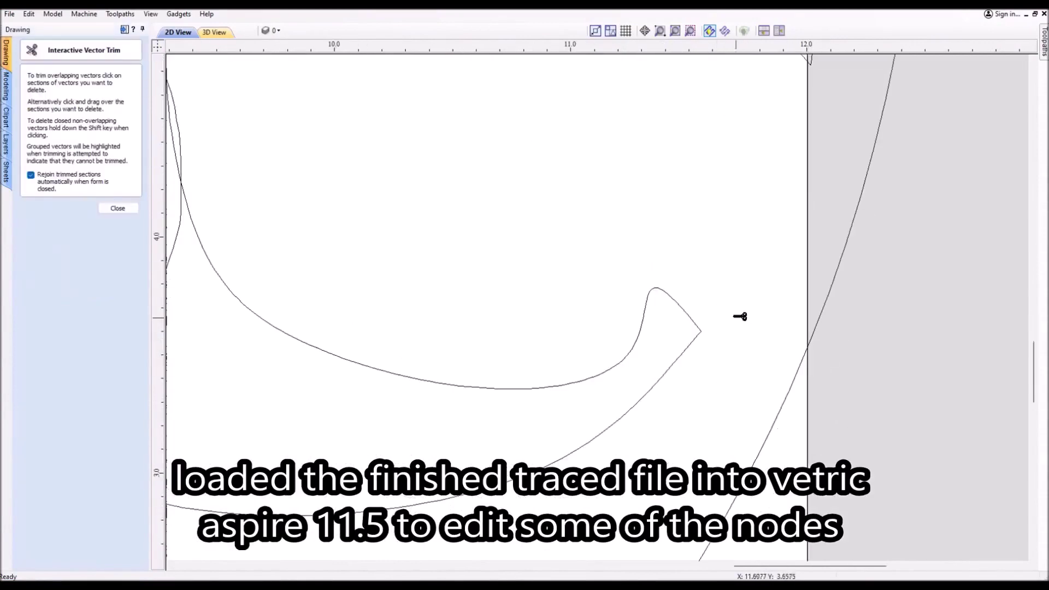
pyautogui.scroll(-7, 579, 180)
pyautogui.scroll(3, 463, 233)
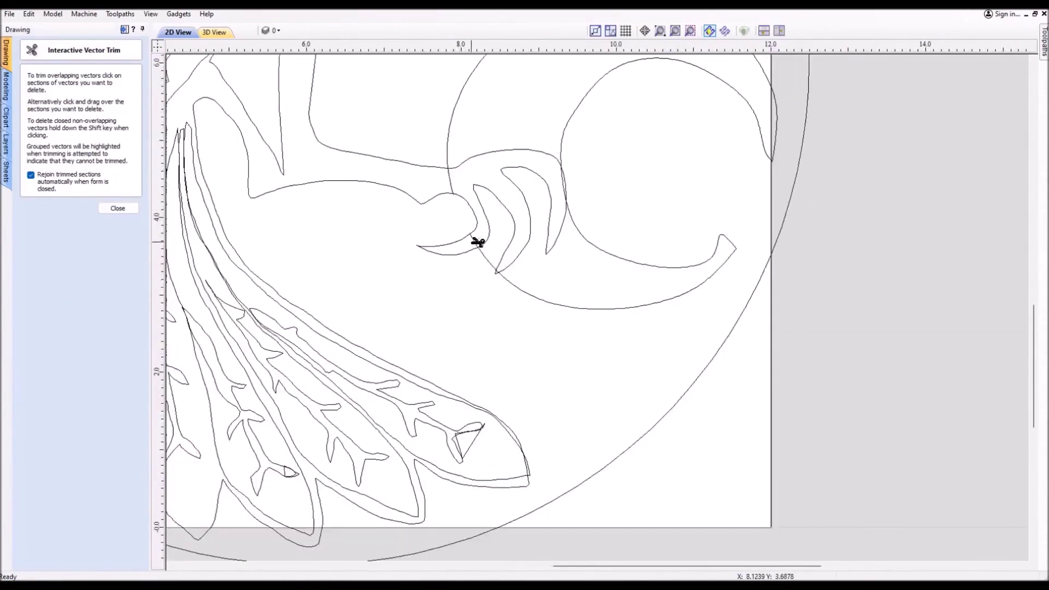
pyautogui.scroll(-5, 628, 316)
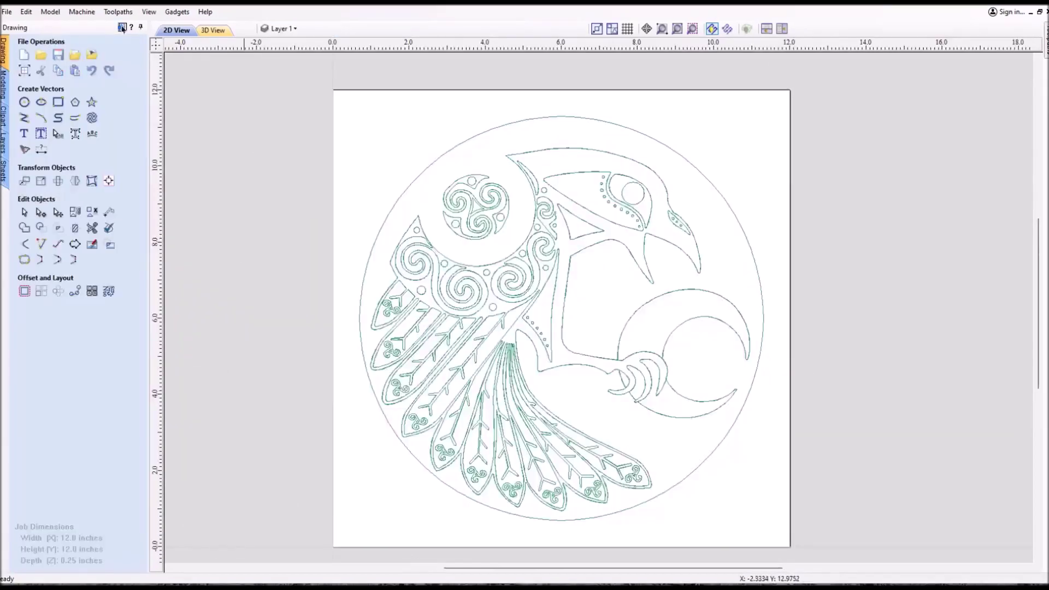
# Check the raven design for open vectors and confirm none are found.
pyautogui.rightClick(352, 156)
pyautogui.click(600, 265)
pyautogui.click(524, 299)
# Create a 2D Profile toolpath with all design vectors selected.
pyautogui.click(1045, 41)
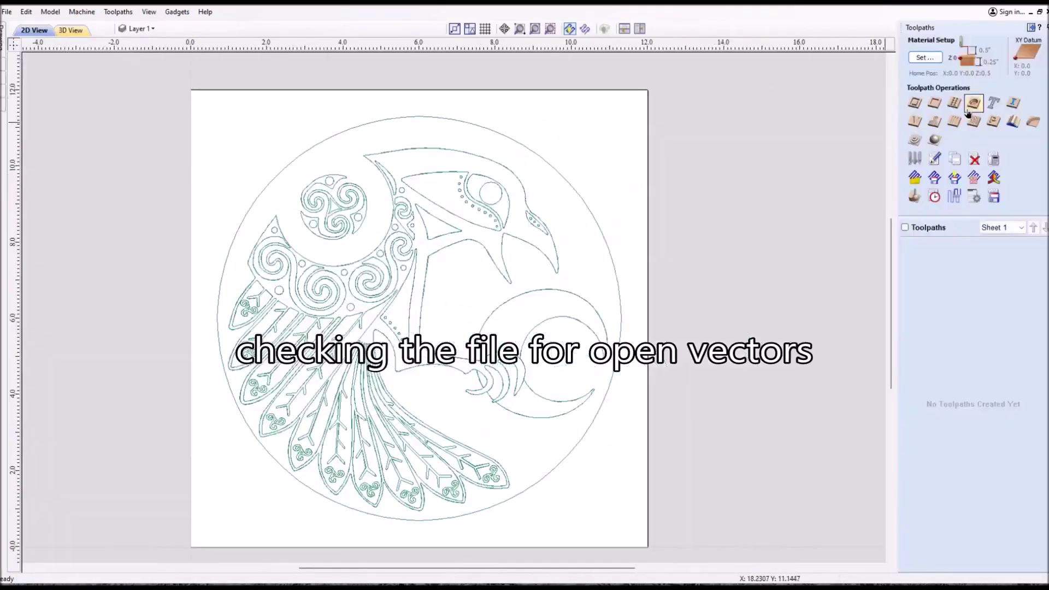
pyautogui.click(928, 128)
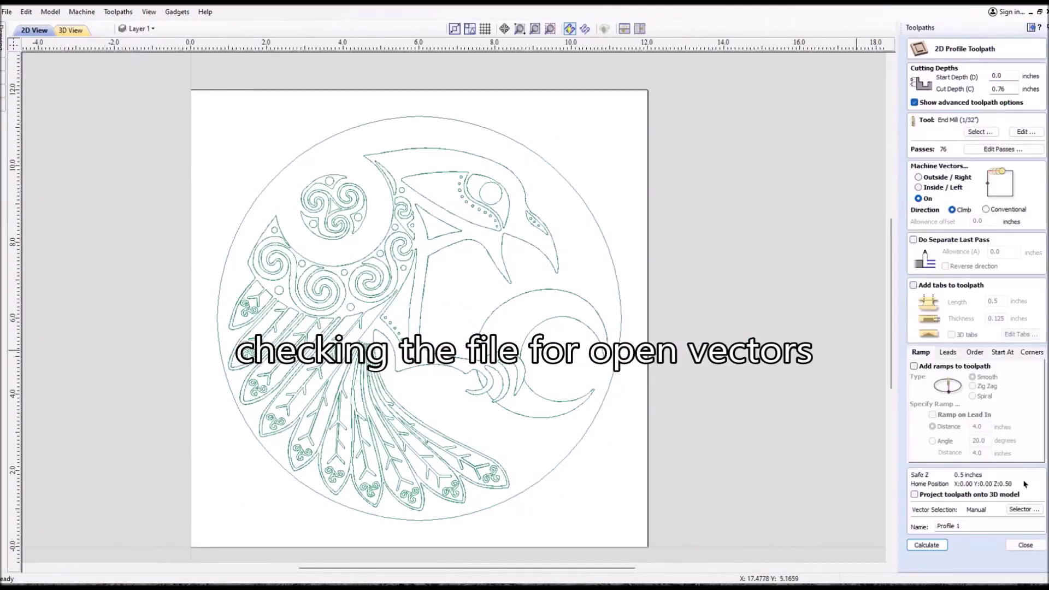
pyautogui.hotkey('ctrl', 'a')
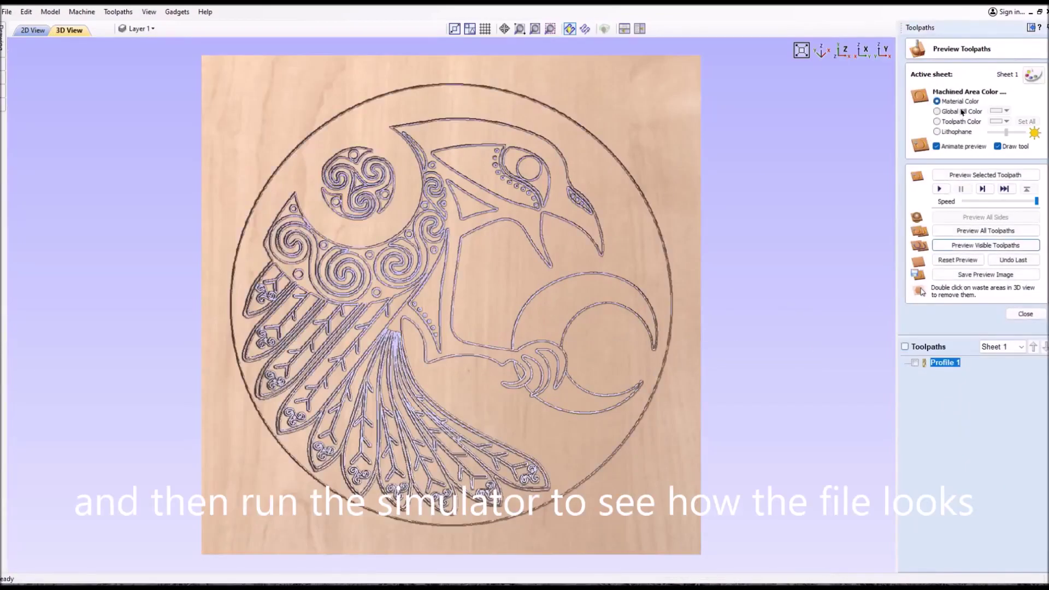
# Preview the carved raven with a black Global Fill Color, then pick Drum Skin_1 for import.
pyautogui.click(936, 111)
pyautogui.click(1006, 111)
pyautogui.click(991, 117)
pyautogui.moveTo(710, 191); pyautogui.dragTo(742, 137)
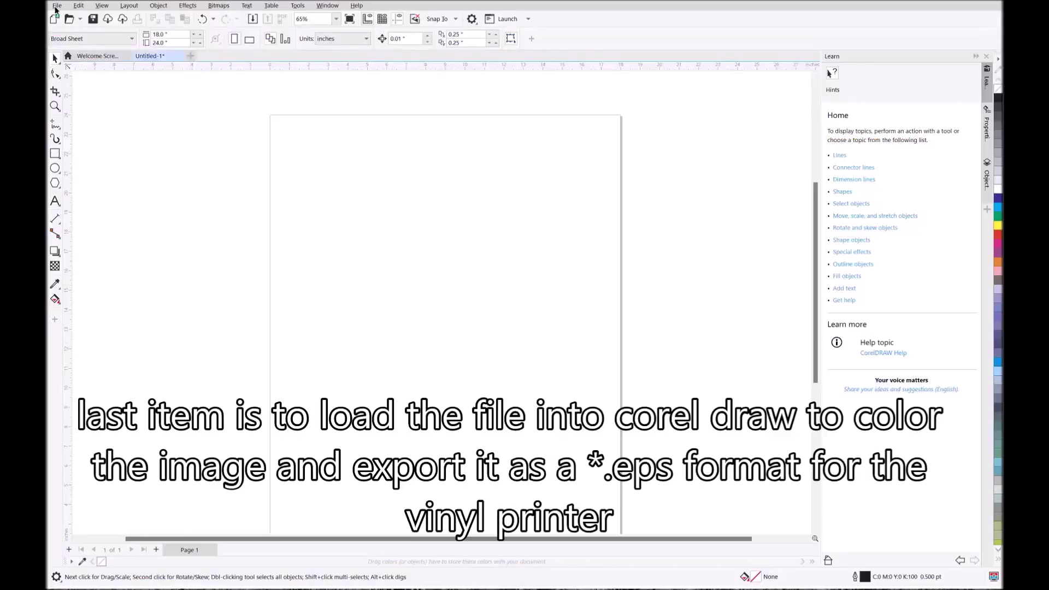
pyautogui.click(57, 5)
pyautogui.click(75, 176)
# Import Drum Skin_1, place it on the CorelDRAW page and zoom in on the raven.
pyautogui.click(548, 303)
pyautogui.click(292, 130)
pyautogui.scroll(1, 316, 171)
pyautogui.scroll(12, 306, 142)
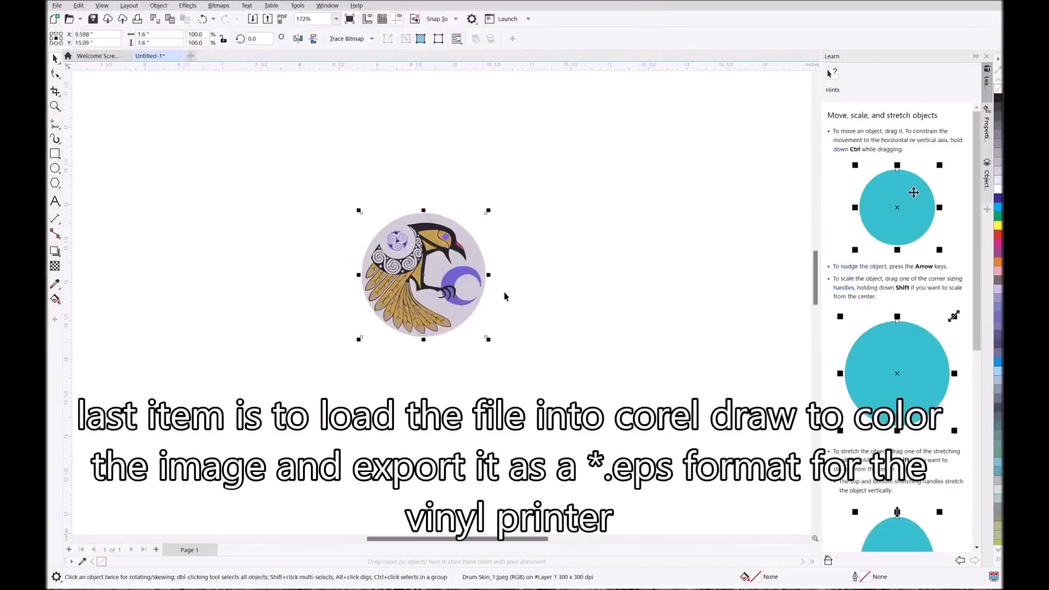
pyautogui.scroll(2, 371, 139)
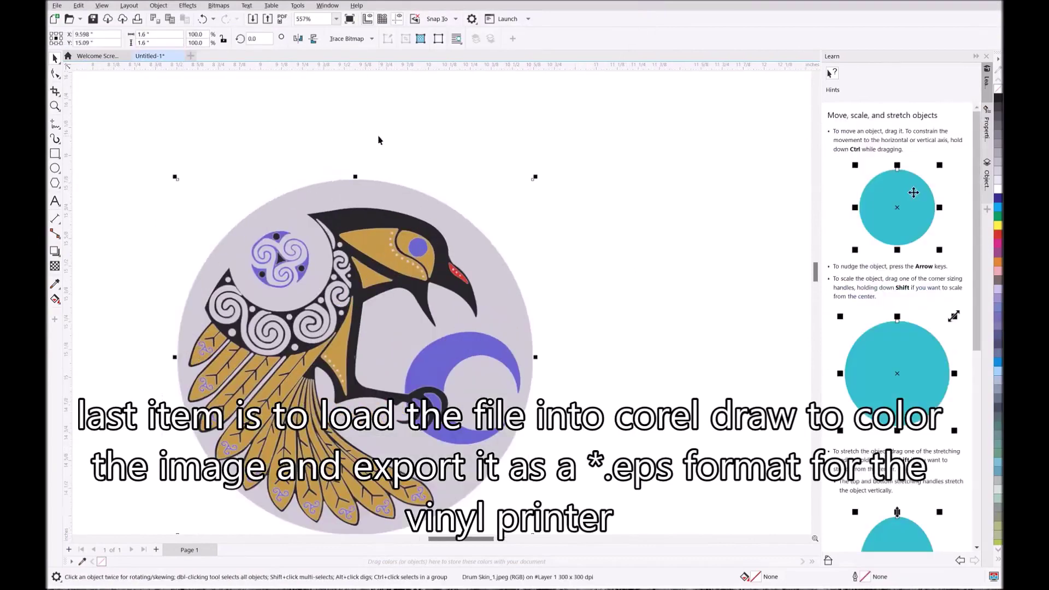